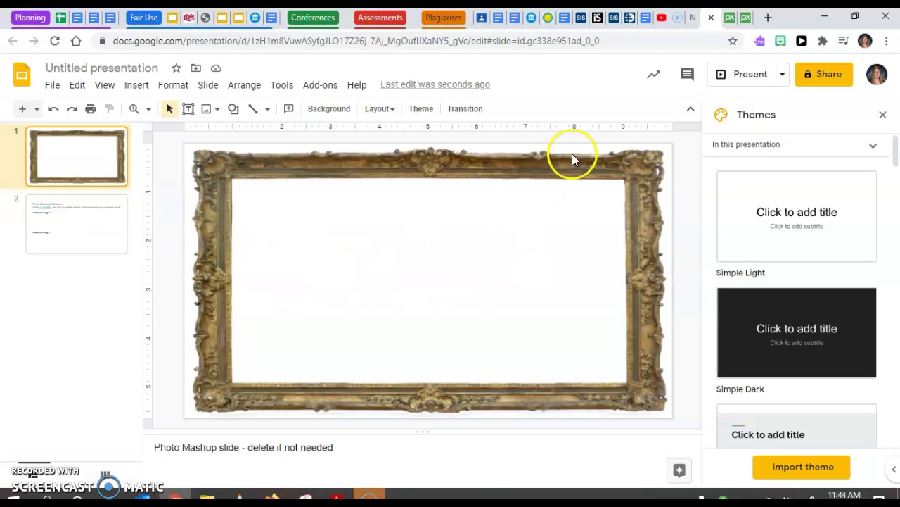
# Switch to the Pixabay page with the black-and-white sailing boats photo
pyautogui.click(730, 24)
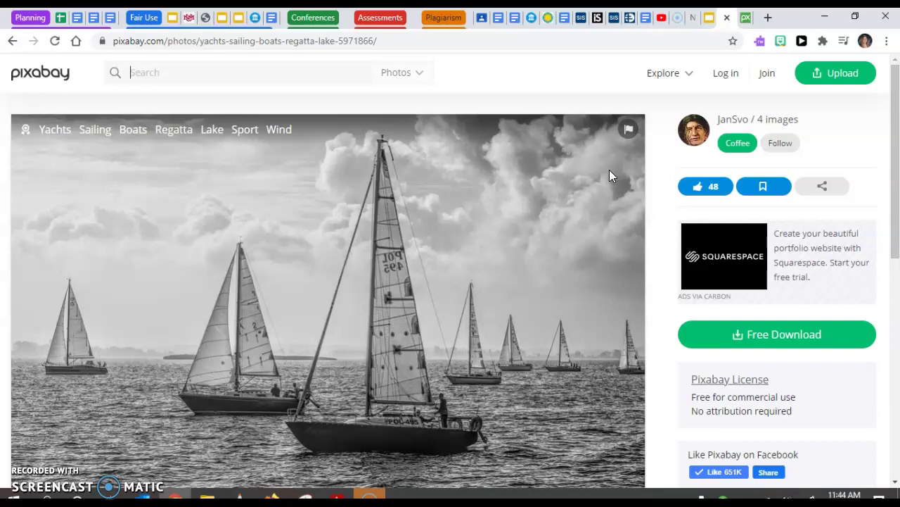
# Paste the yachts photo's Pixabay URL as a link under Citation for Image 1 on slide 2
pyautogui.click(279, 42)
pyautogui.hotkey('ctrl', 'c')
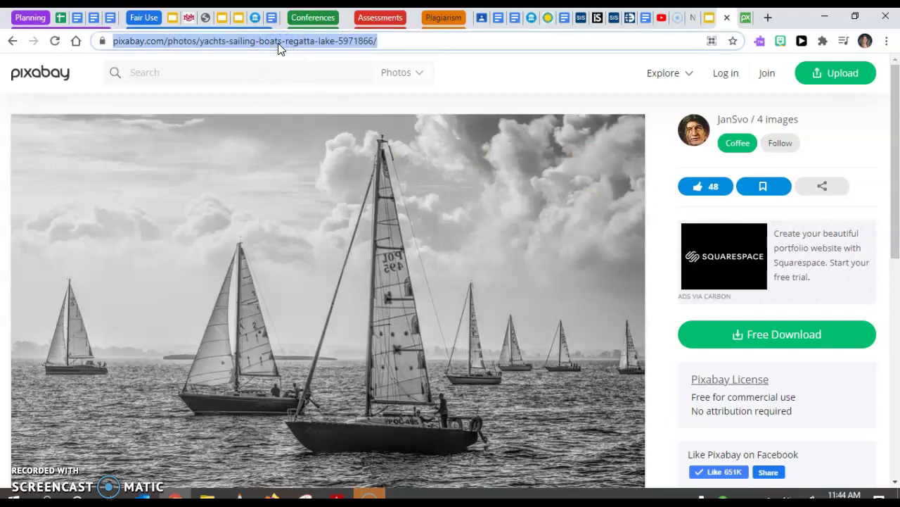
pyautogui.click(694, 18)
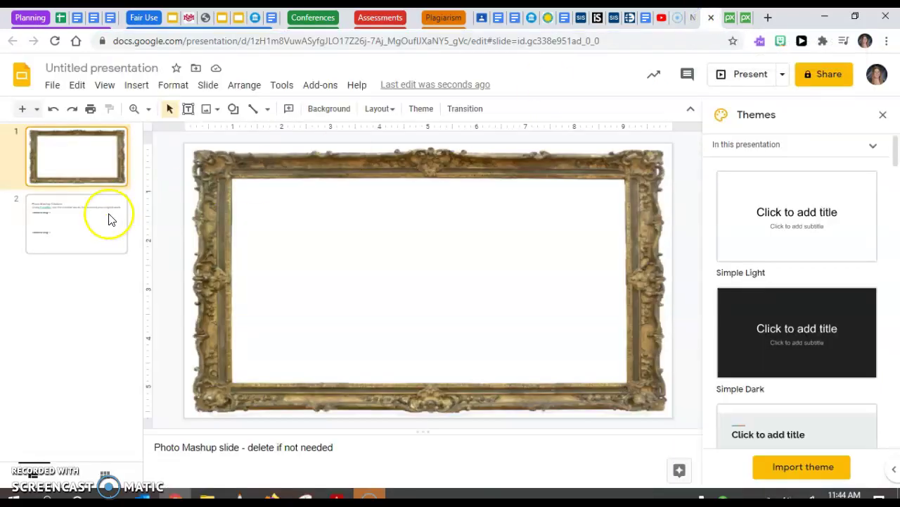
pyautogui.click(89, 237)
pyautogui.click(249, 252)
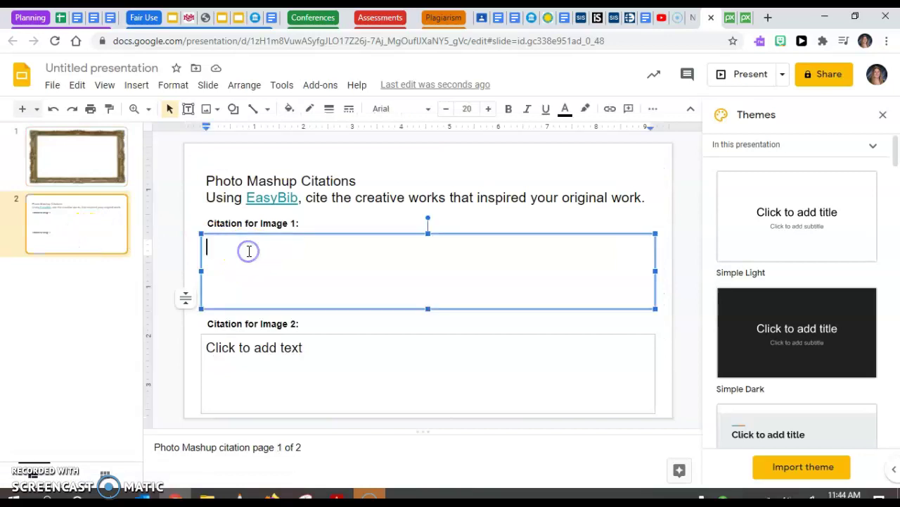
pyautogui.hotkey('ctrl', 'v')
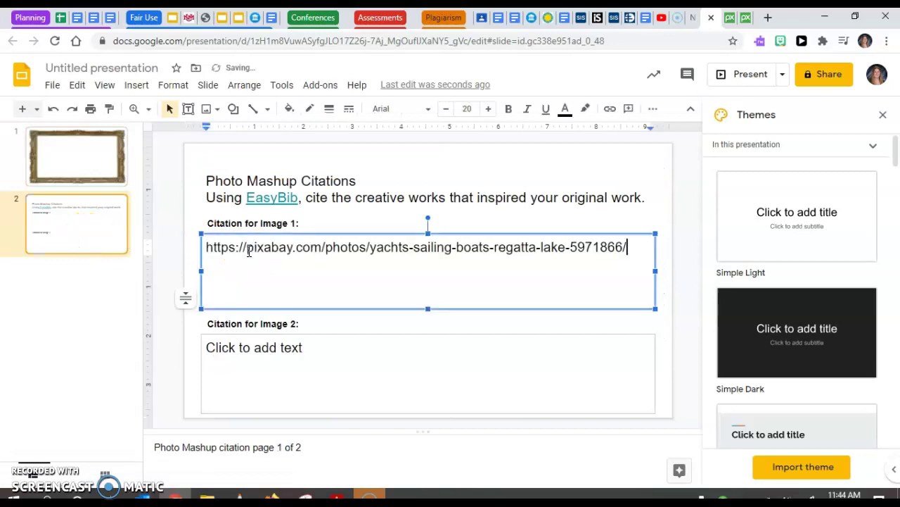
pyautogui.press('Return')
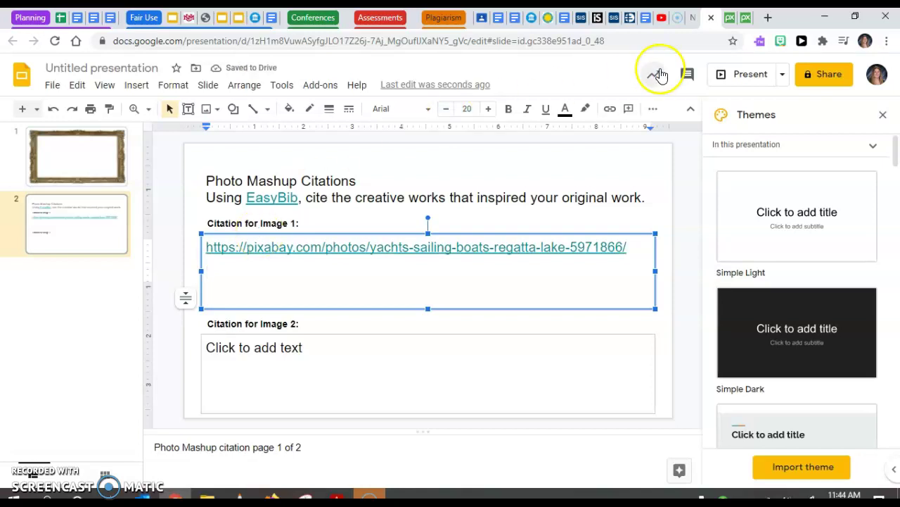
# Paste the sunset ship photo's Pixabay URL as a link under Citation for Image 2
pyautogui.click(746, 19)
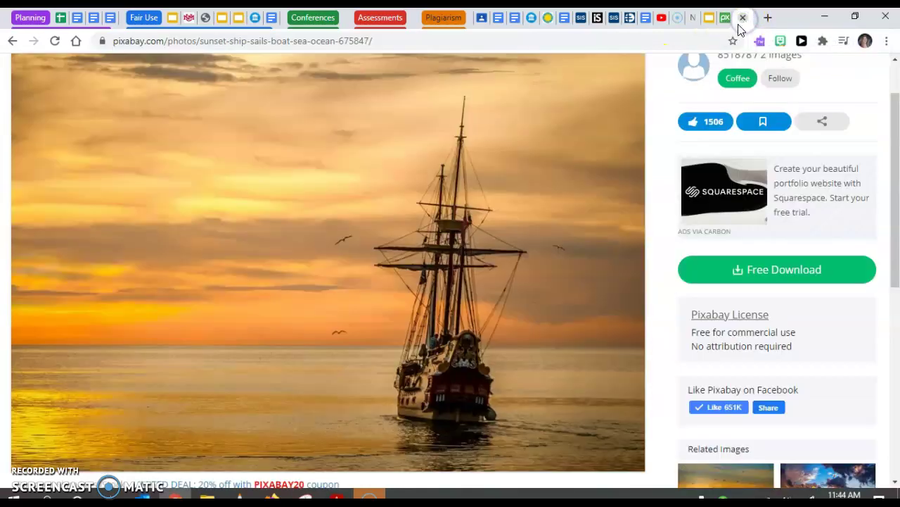
pyautogui.click(359, 40)
pyautogui.hotkey('ctrl', 'c')
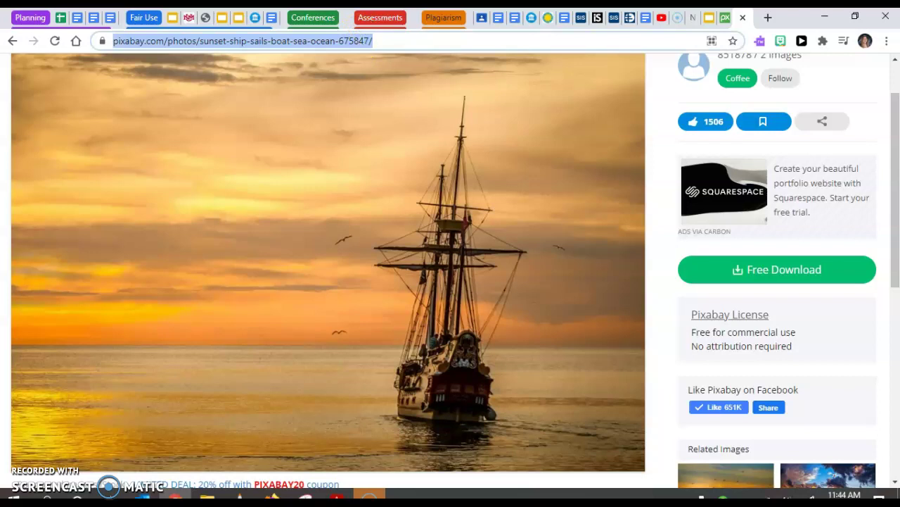
pyautogui.click(707, 18)
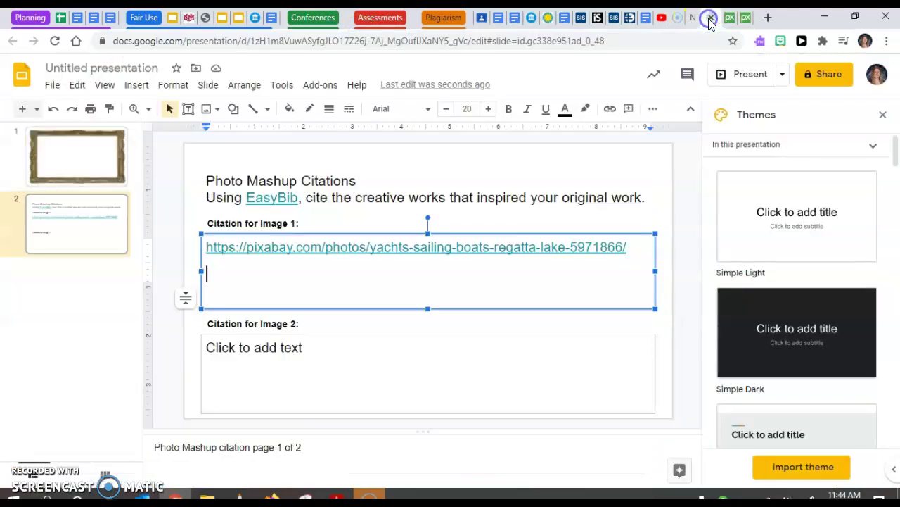
pyautogui.click(276, 352)
pyautogui.hotkey('ctrl', 'v')
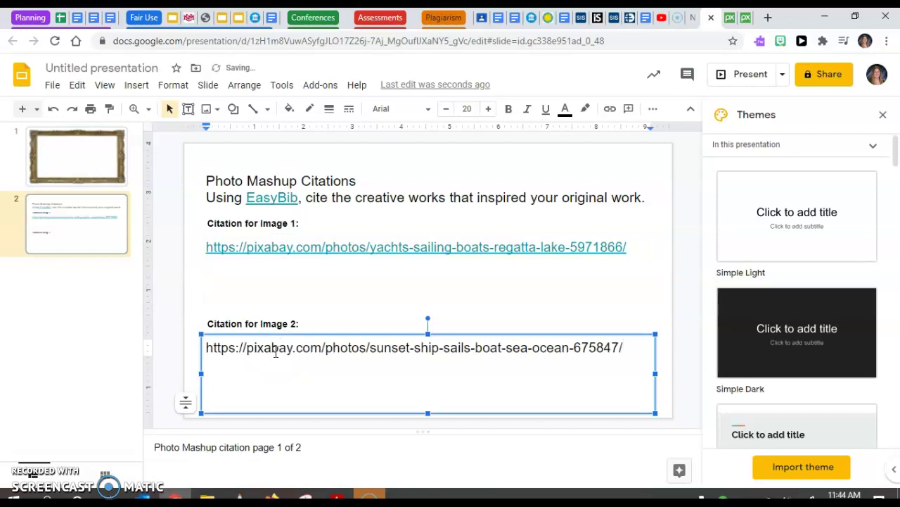
pyautogui.press('Return')
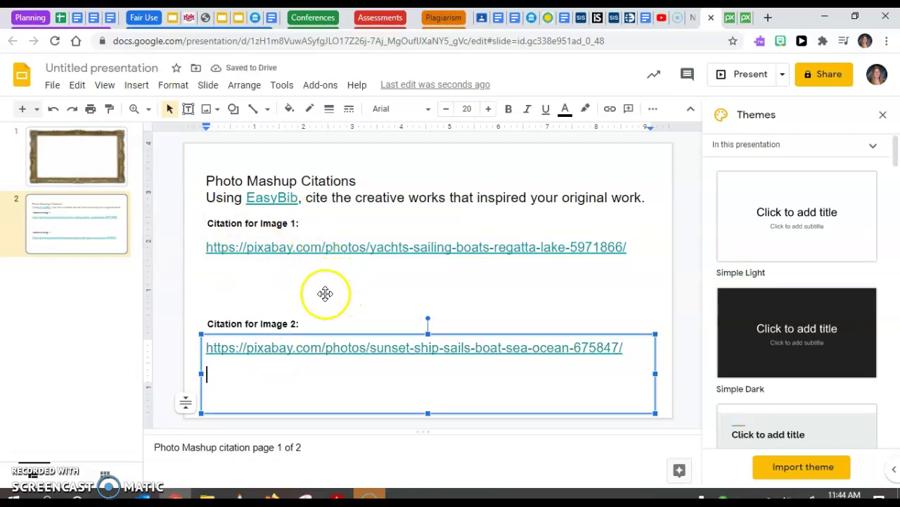
pyautogui.click(115, 170)
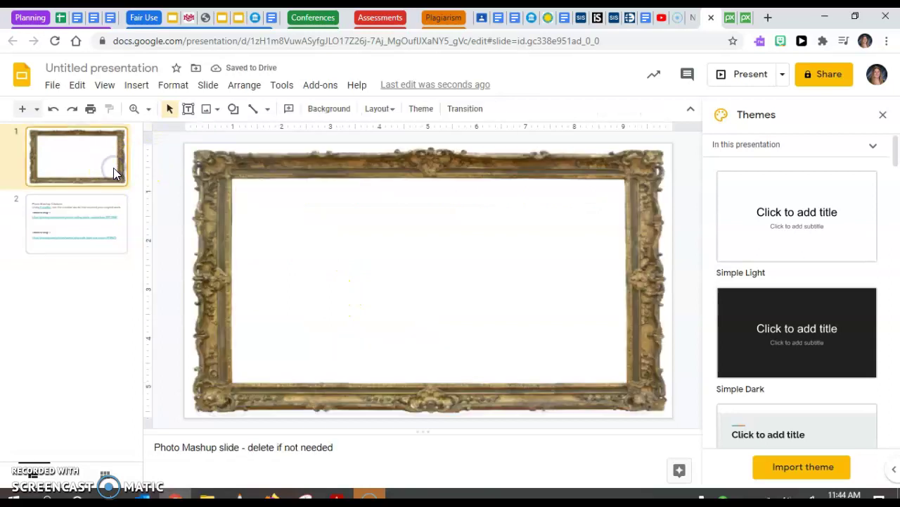
# Download the sailing boats photo from Pixabay as a 1920×1178 JPG, passing the robot check
pyautogui.click(733, 22)
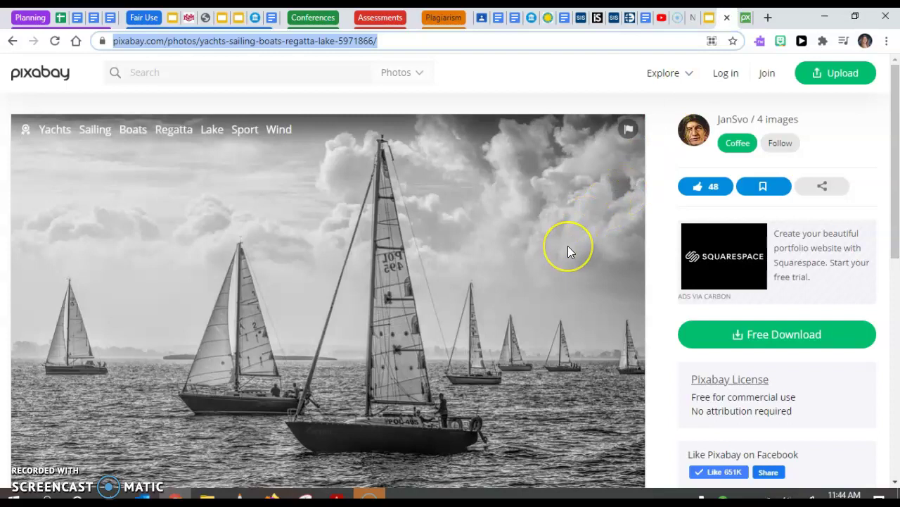
pyautogui.scroll(-1, 568, 248)
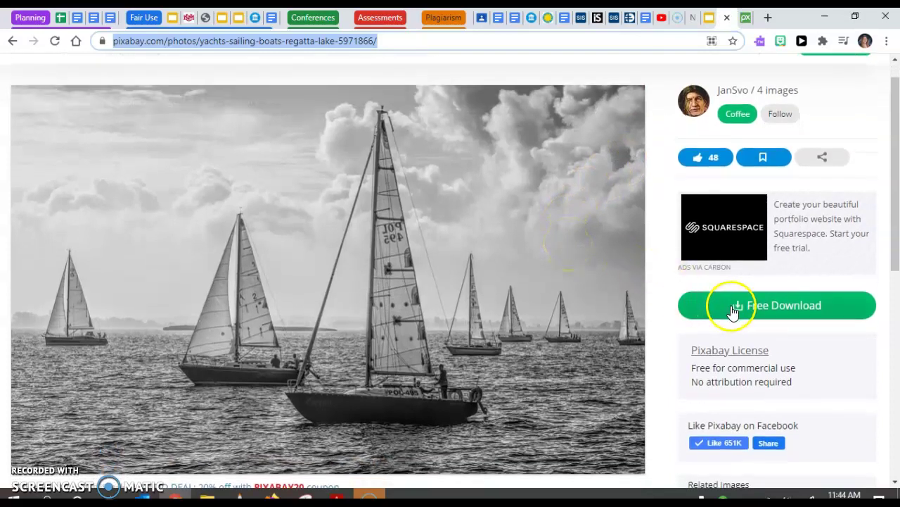
pyautogui.click(733, 309)
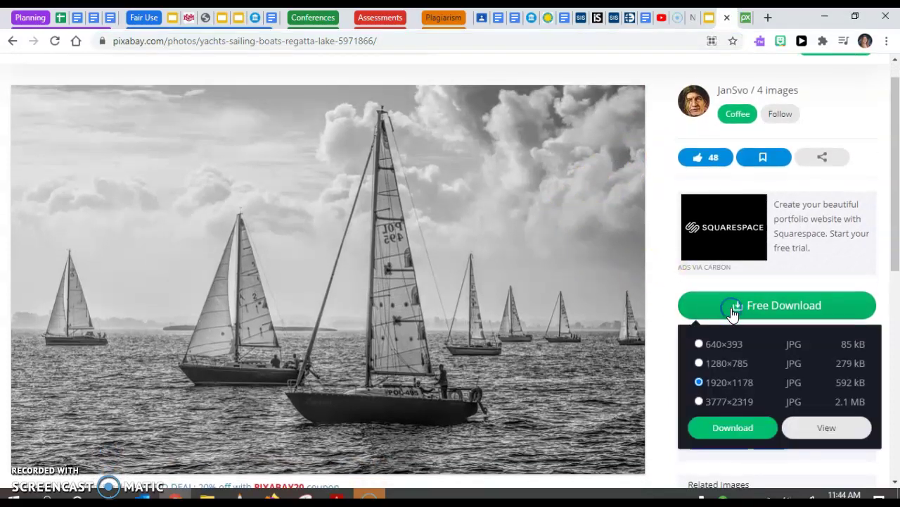
pyautogui.click(733, 434)
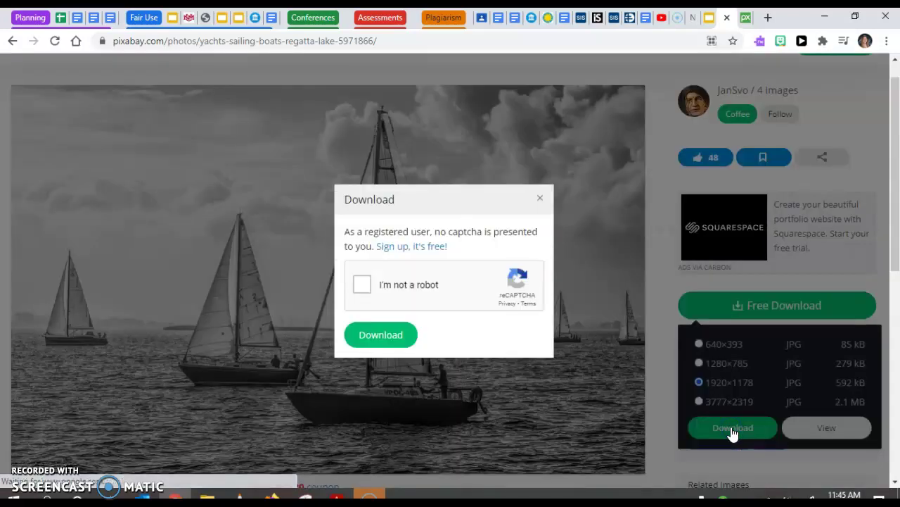
pyautogui.click(361, 284)
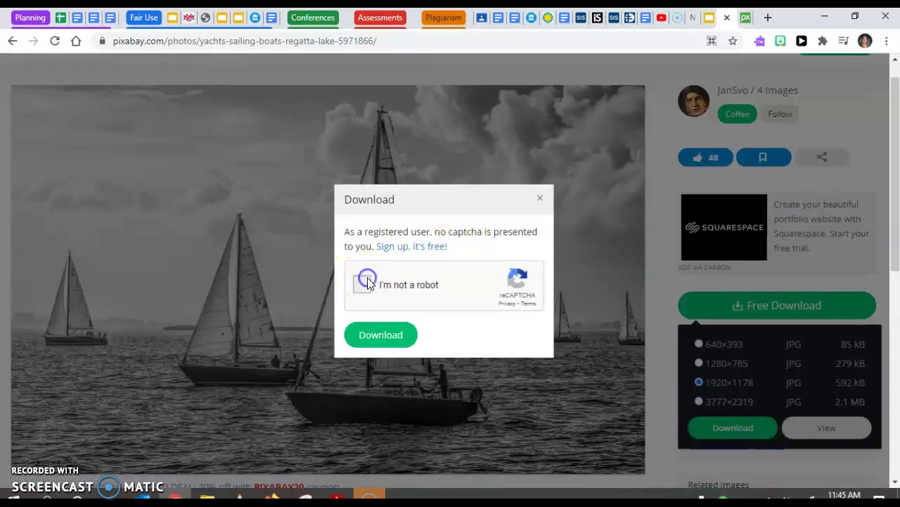
pyautogui.click(401, 333)
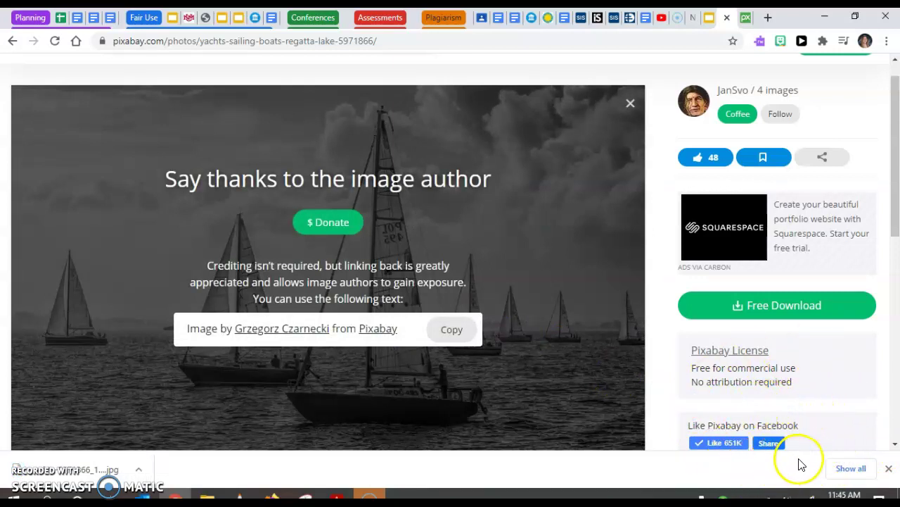
# Drag the downloaded sailboat JPG from the downloads bar onto the framed slide 1
pyautogui.click(709, 20)
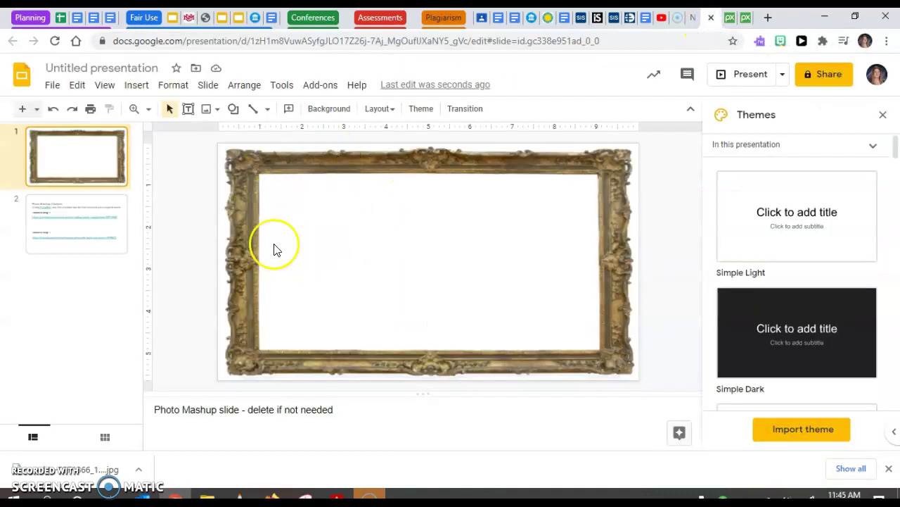
pyautogui.click(77, 85)
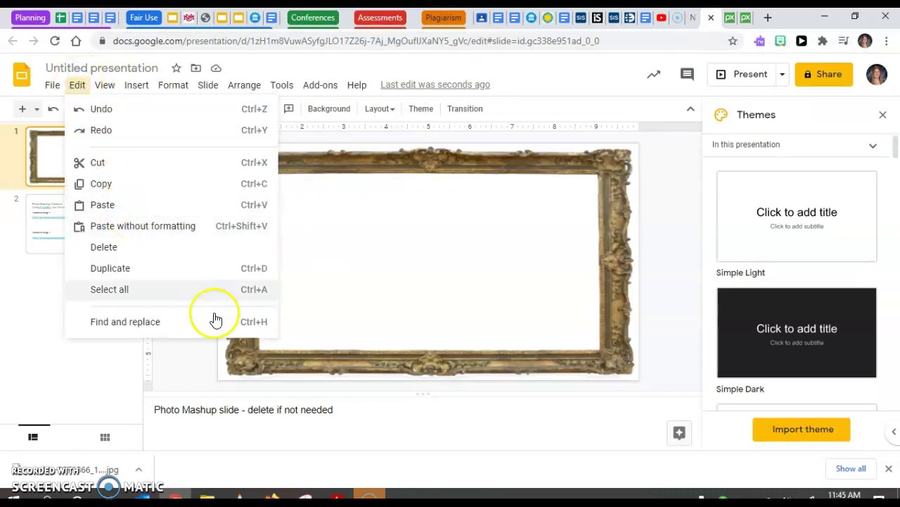
pyautogui.click(191, 371)
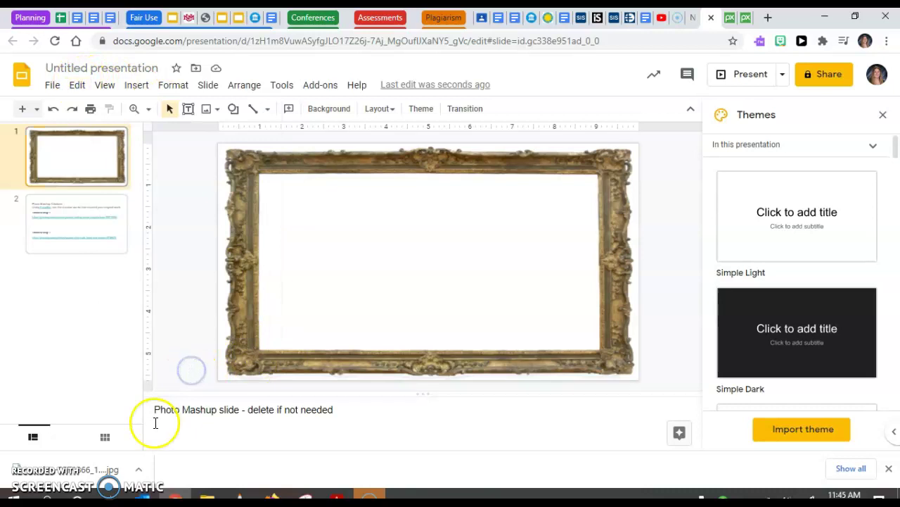
pyautogui.moveTo(113, 477); pyautogui.dragTo(348, 266)
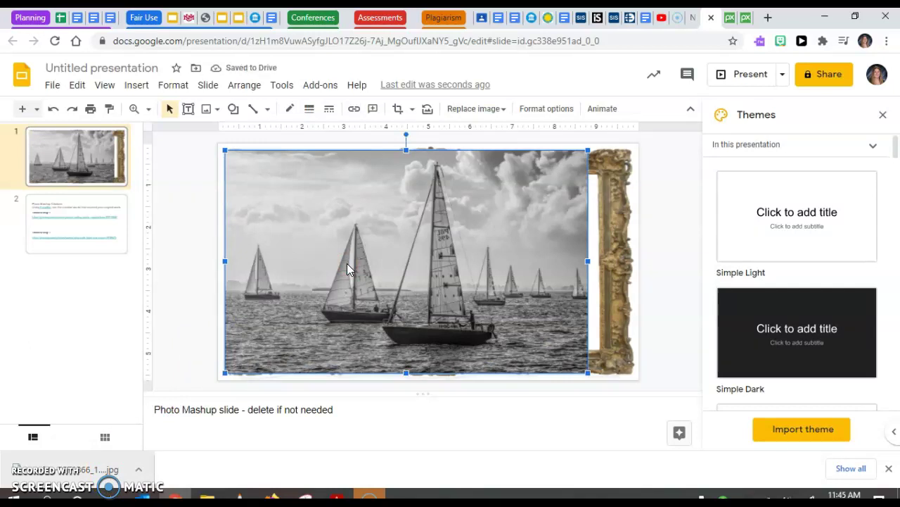
# Crop the sailboat photo to a narrow left strip showing a single sailboat
pyautogui.click(398, 111)
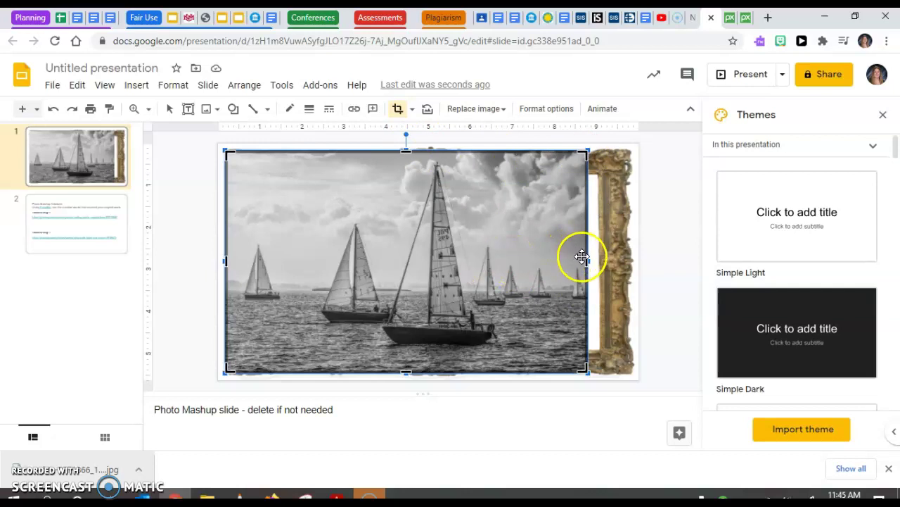
pyautogui.moveTo(586, 261); pyautogui.dragTo(312, 253)
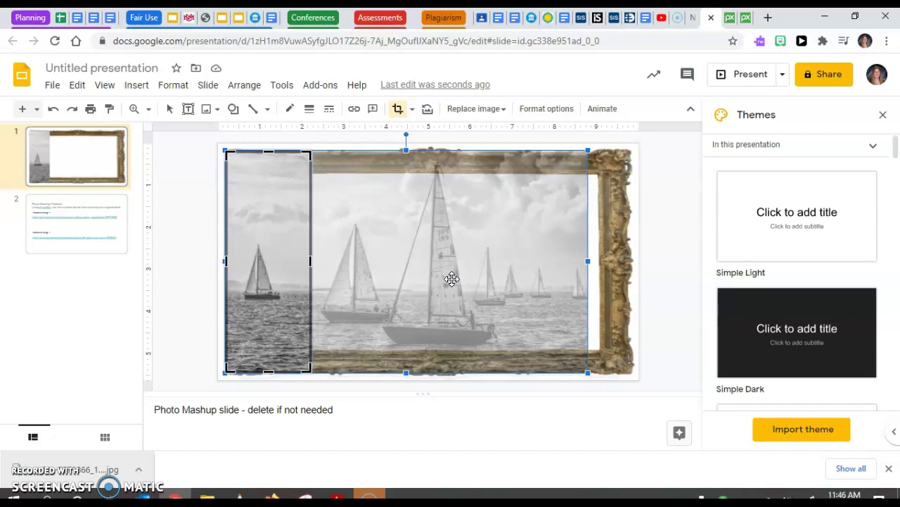
pyautogui.press('Return')
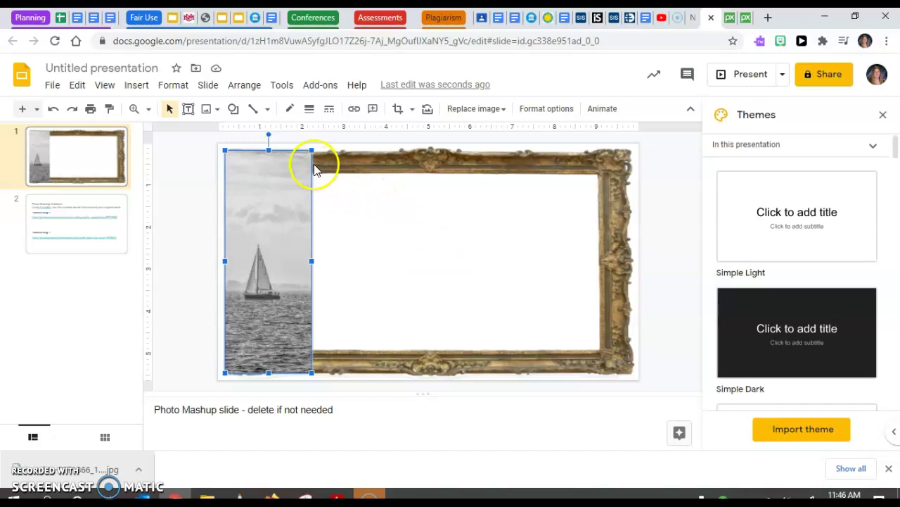
# Resize and position the sailboat strip snugly against the frame's left inner edge
pyautogui.moveTo(311, 150); pyautogui.dragTo(302, 174)
pyautogui.moveTo(284, 214); pyautogui.dragTo(320, 204)
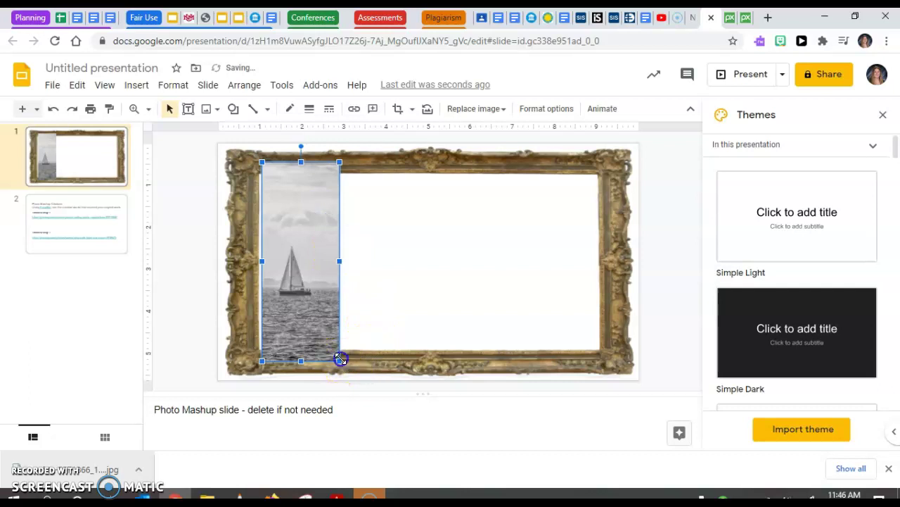
pyautogui.moveTo(339, 358)
pyautogui.mouseDown()
pyautogui.moveTo(312, 337)
pyautogui.moveTo(332, 362)
pyautogui.moveTo(329, 353)
pyautogui.mouseUp()
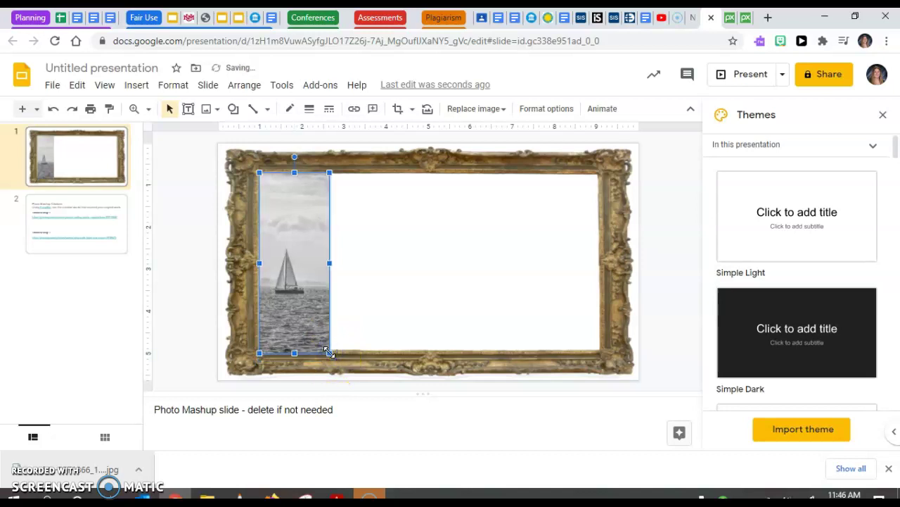
pyautogui.click(362, 334)
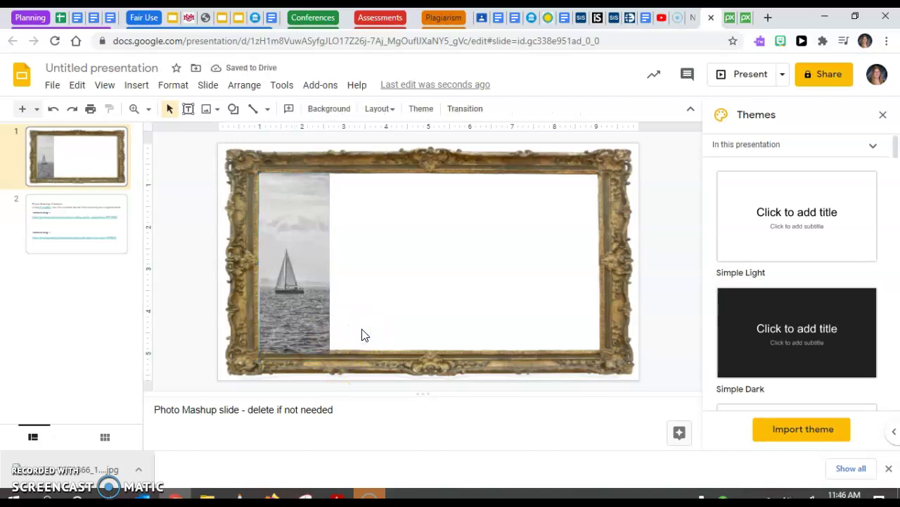
pyautogui.click(319, 315)
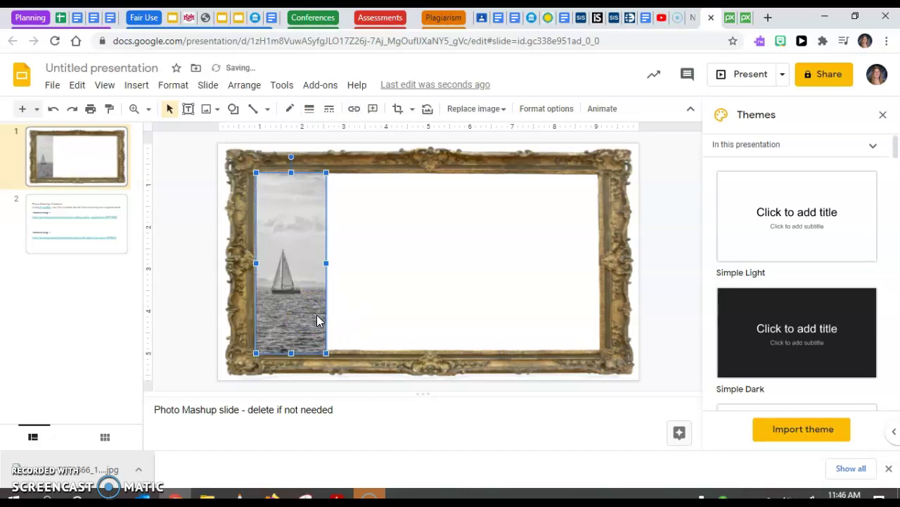
pyautogui.moveTo(318, 317); pyautogui.dragTo(427, 288)
pyautogui.click(427, 288)
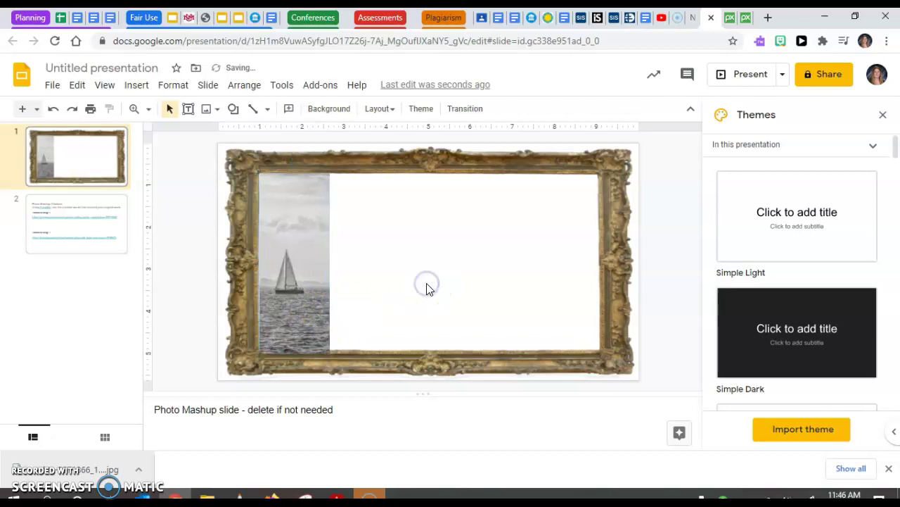
# Download the sunset ship photo from Pixabay at 1920×1279 after the captcha, then return to Slides
pyautogui.click(745, 20)
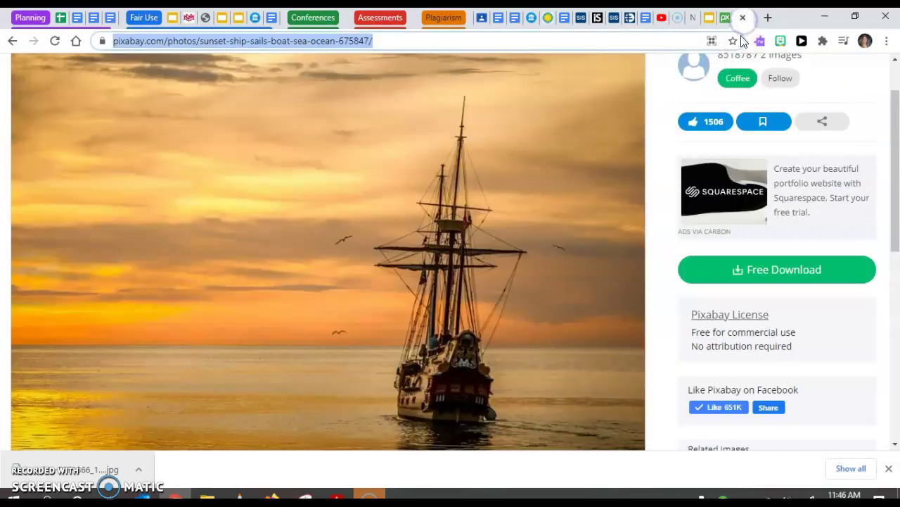
pyautogui.click(743, 281)
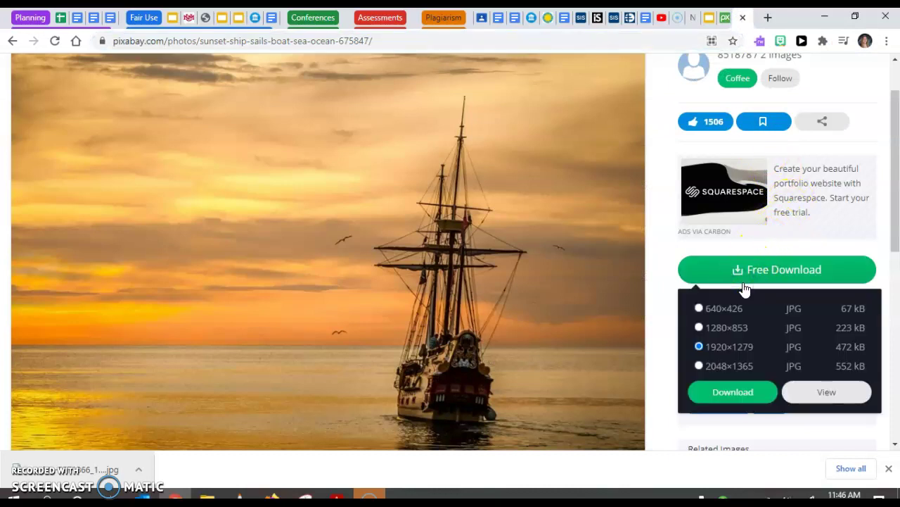
pyautogui.click(738, 392)
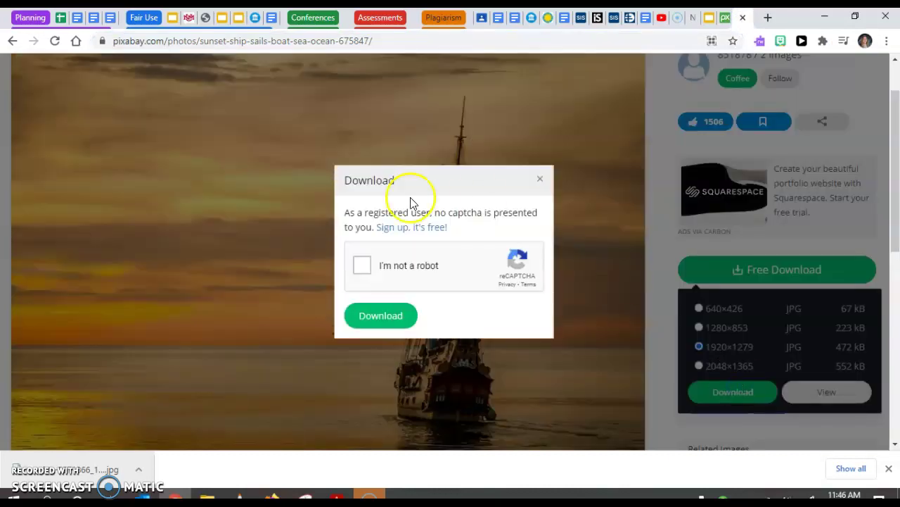
pyautogui.click(359, 269)
pyautogui.click(391, 314)
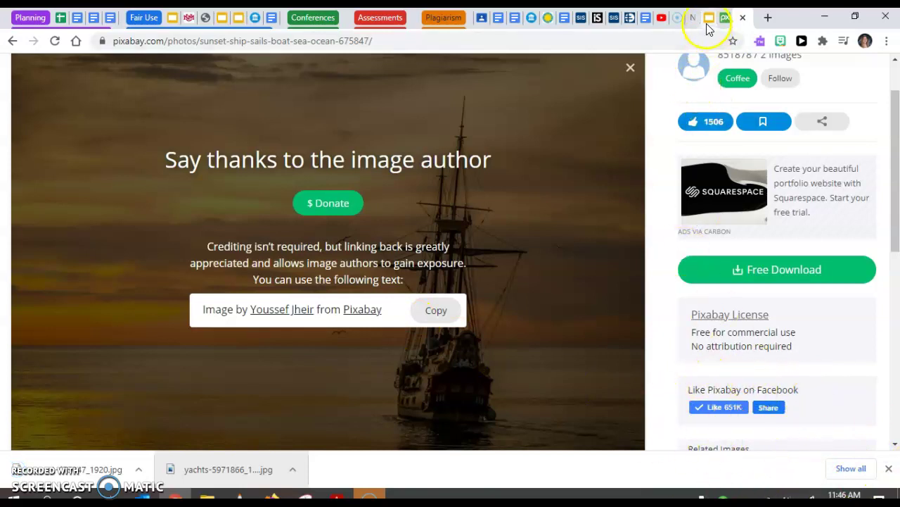
pyautogui.click(708, 18)
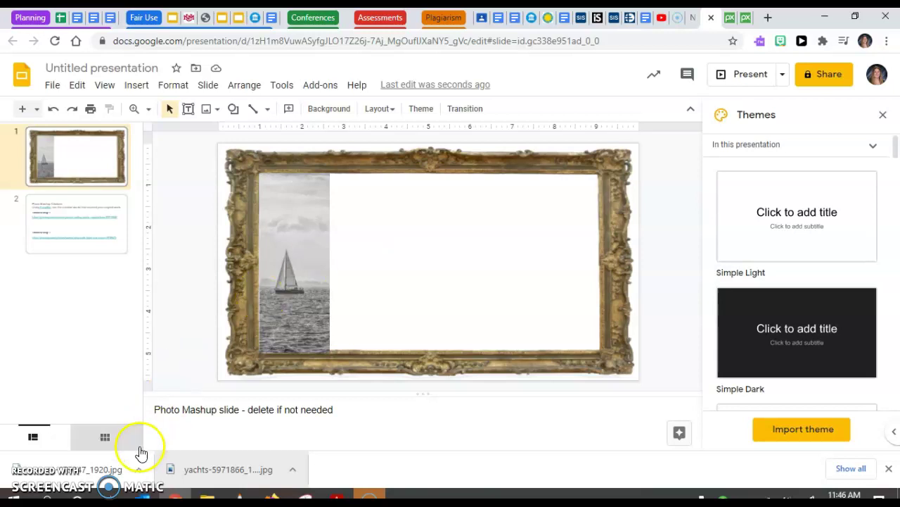
# Place the downloaded ship photo inside the frame beside the sailboat strip, nudged up twice
pyautogui.moveTo(106, 469); pyautogui.dragTo(320, 350)
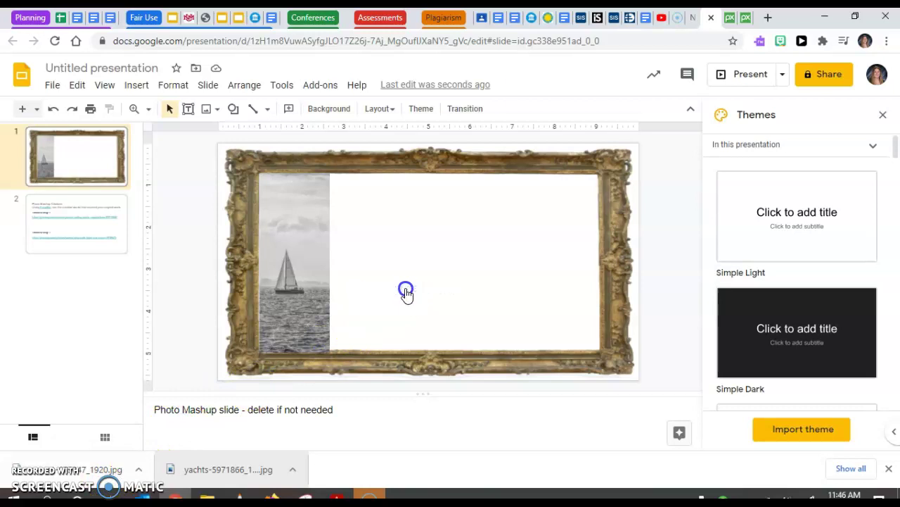
pyautogui.moveTo(406, 293); pyautogui.dragTo(399, 307)
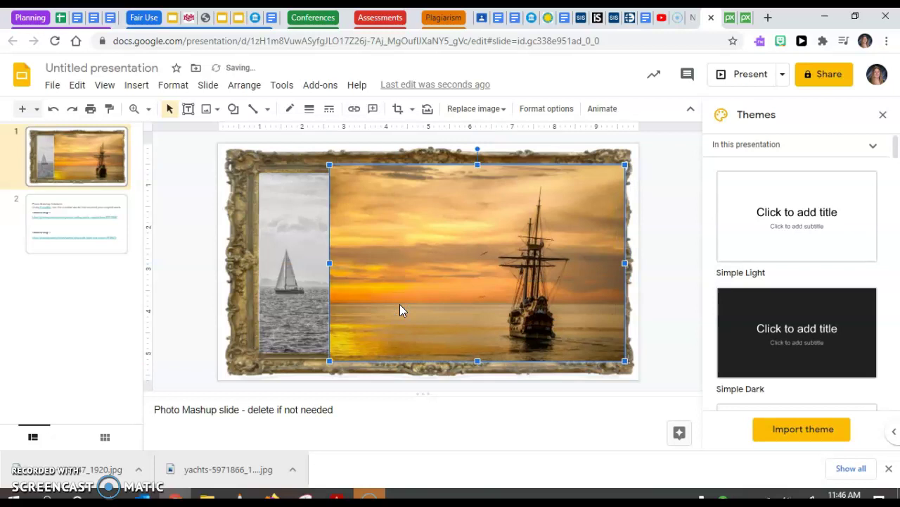
pyautogui.press('Up')
pyautogui.press('Up')
pyautogui.press('Up')
pyautogui.press('Up')
pyautogui.press('Up')
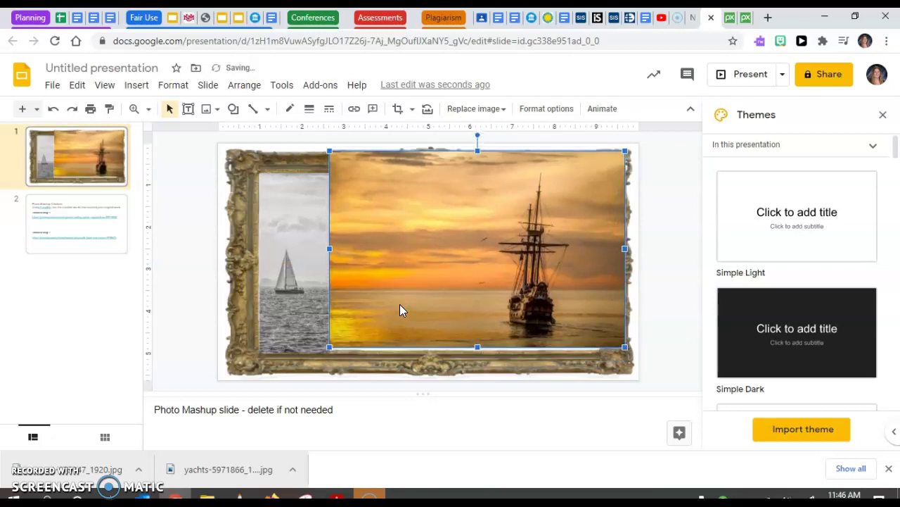
pyautogui.press('Up')
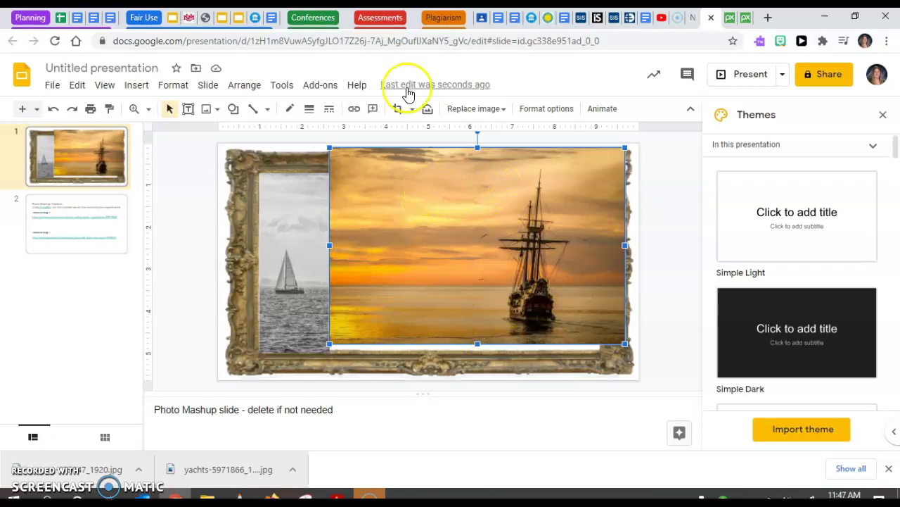
pyautogui.click(397, 109)
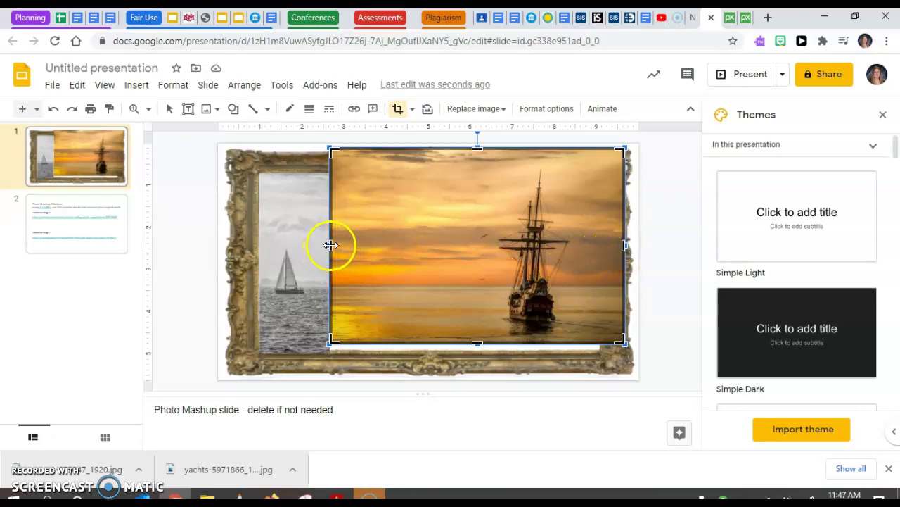
# Crop the ship photo's left and right sides inward to a narrow strip around the ship
pyautogui.moveTo(331, 245); pyautogui.dragTo(474, 256)
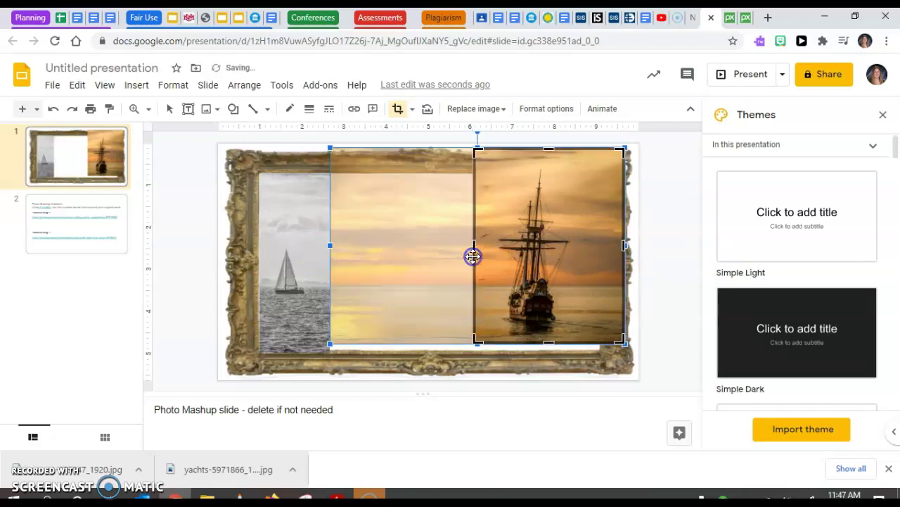
pyautogui.moveTo(626, 245); pyautogui.dragTo(575, 246)
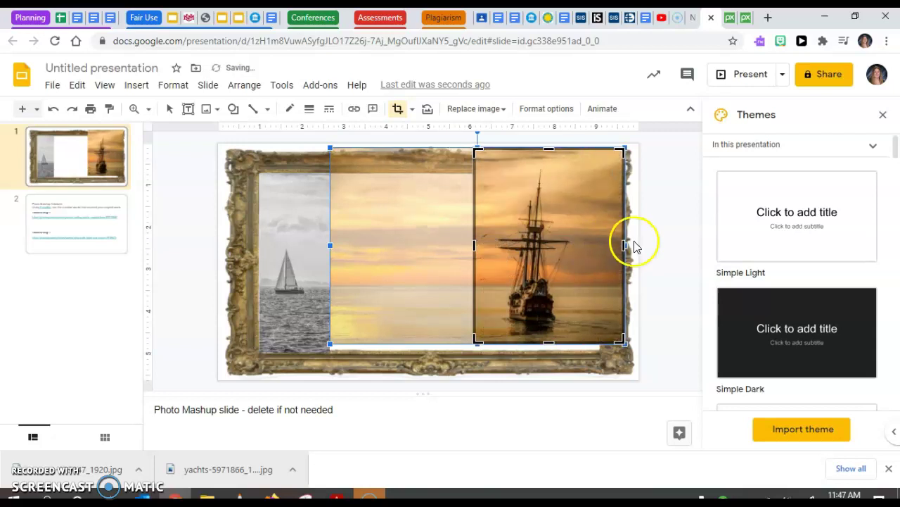
pyautogui.moveTo(623, 245); pyautogui.dragTo(393, 271)
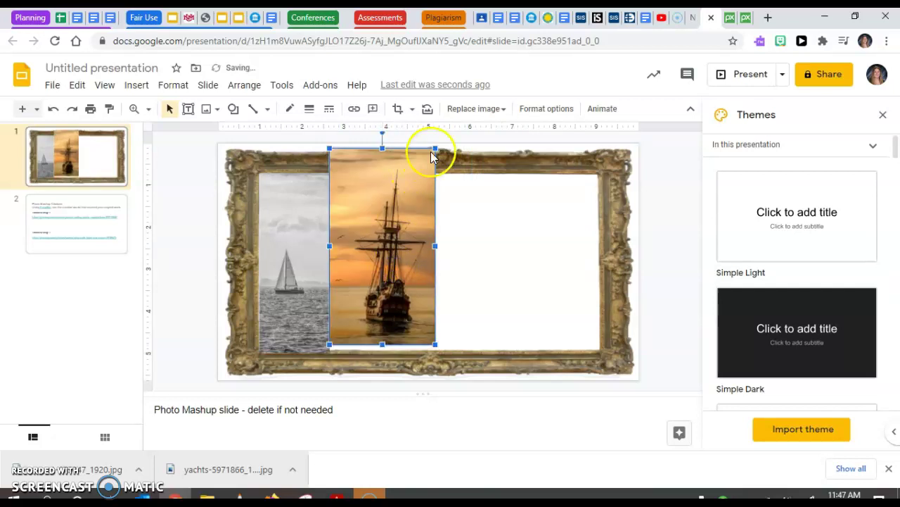
# Trim the ship strip's top, enlarge it and nudge it up to match the sailboat strip's height
pyautogui.click(397, 108)
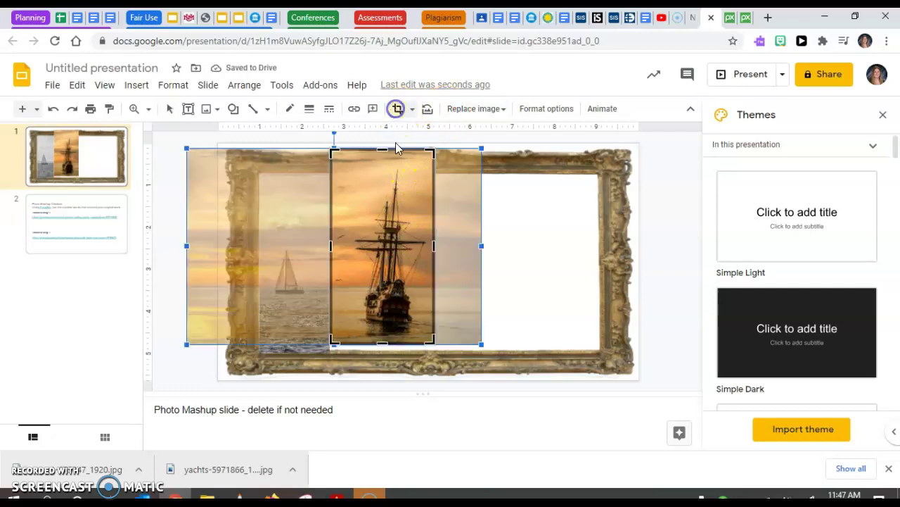
pyautogui.moveTo(382, 148); pyautogui.dragTo(382, 173)
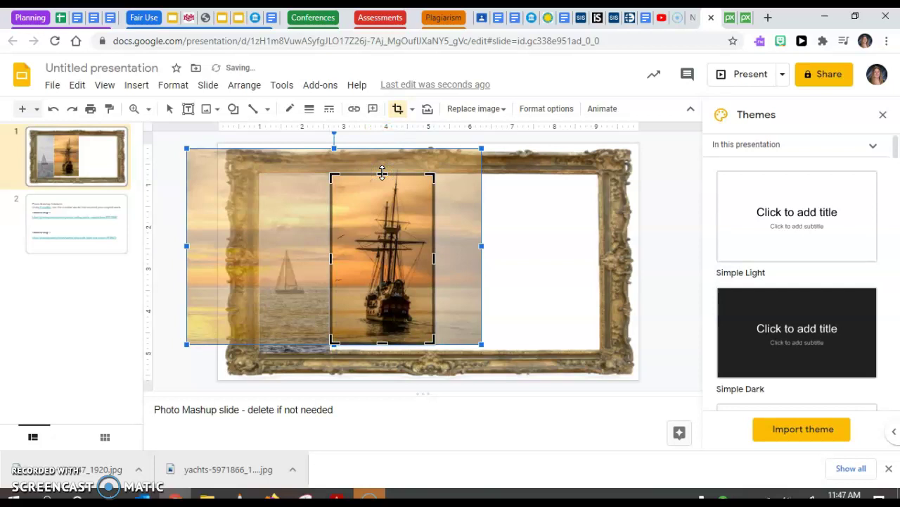
pyautogui.press('Return')
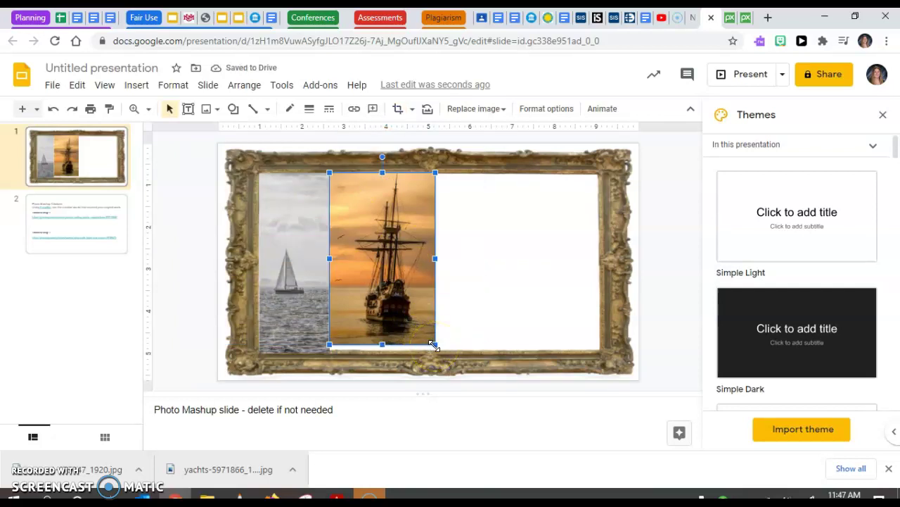
pyautogui.moveTo(434, 346); pyautogui.dragTo(439, 353)
pyautogui.click(399, 321)
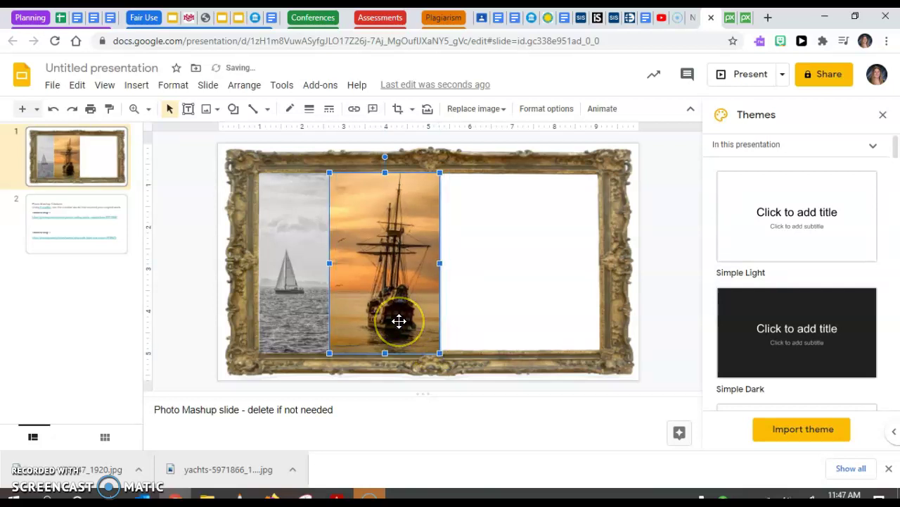
pyautogui.press('Up')
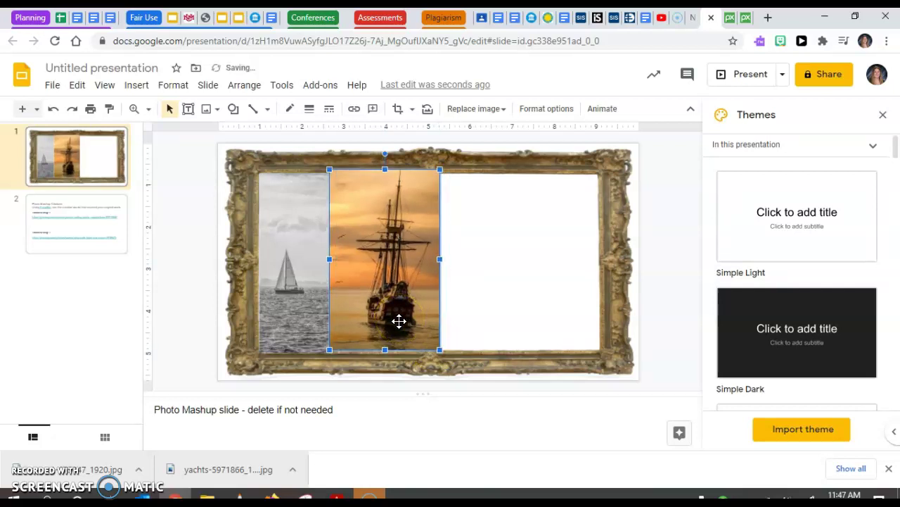
pyautogui.click(399, 112)
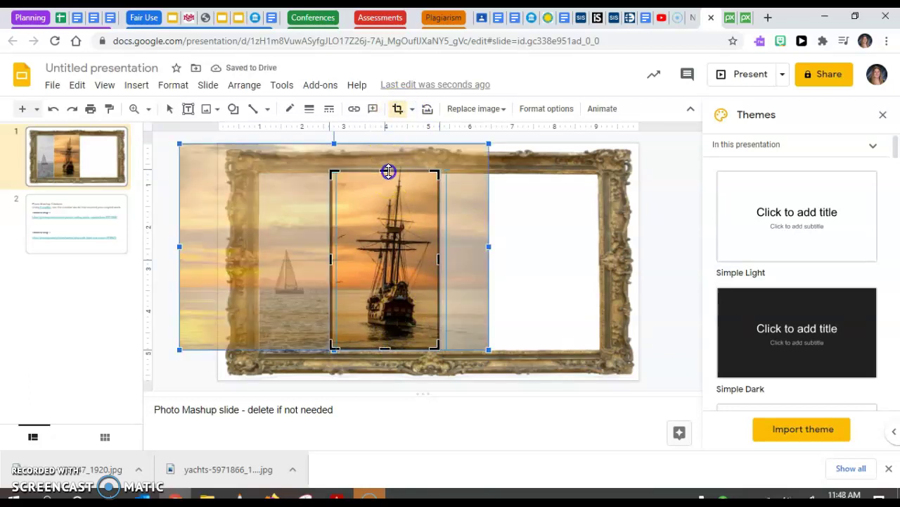
pyautogui.moveTo(388, 172); pyautogui.dragTo(388, 173)
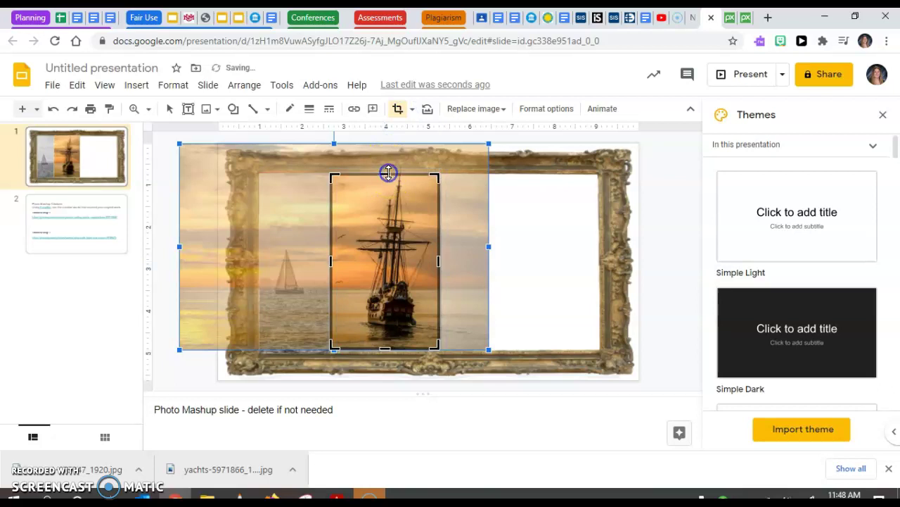
pyautogui.click(513, 261)
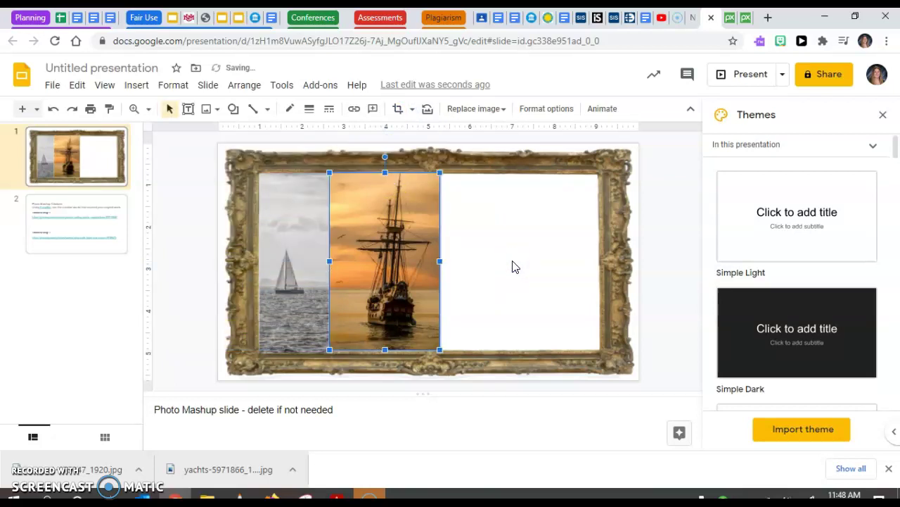
pyautogui.click(513, 262)
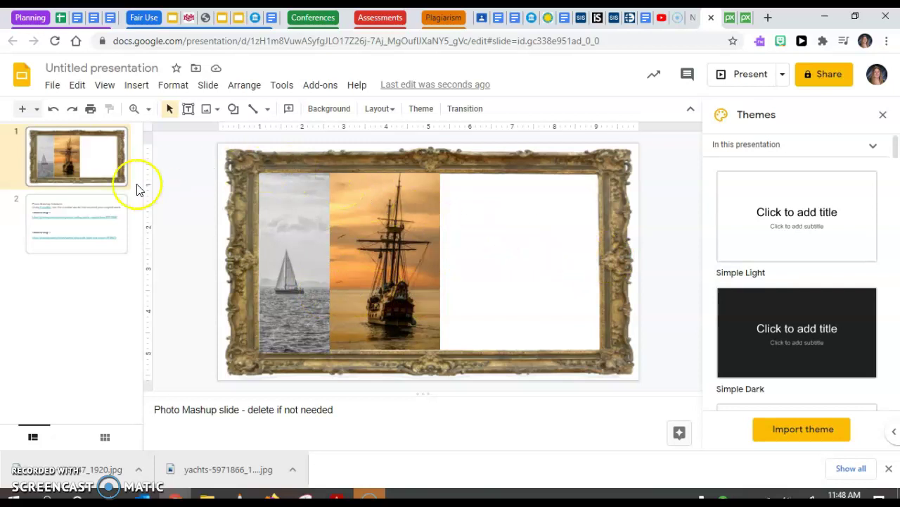
pyautogui.click(99, 238)
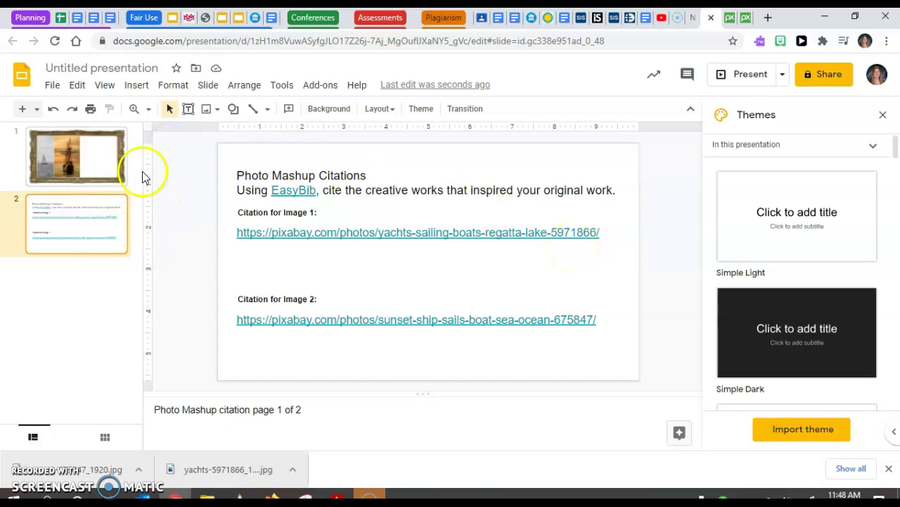
pyautogui.click(98, 176)
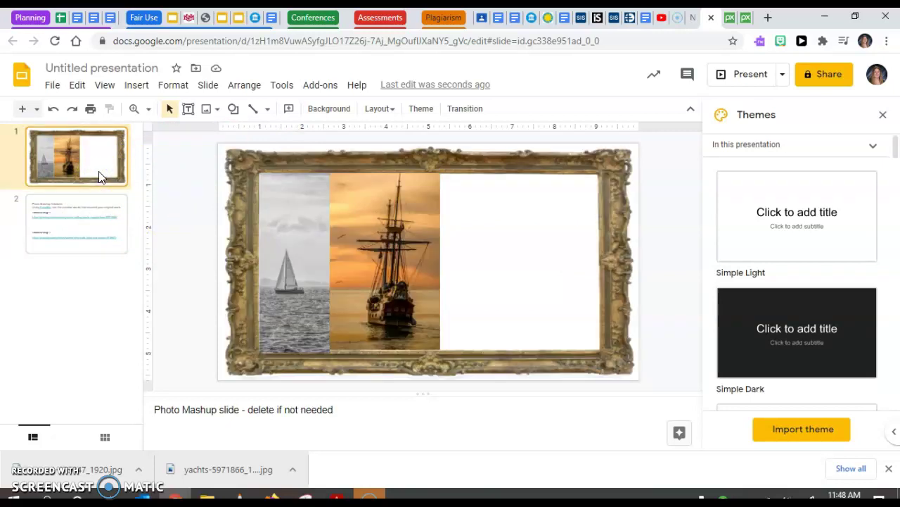